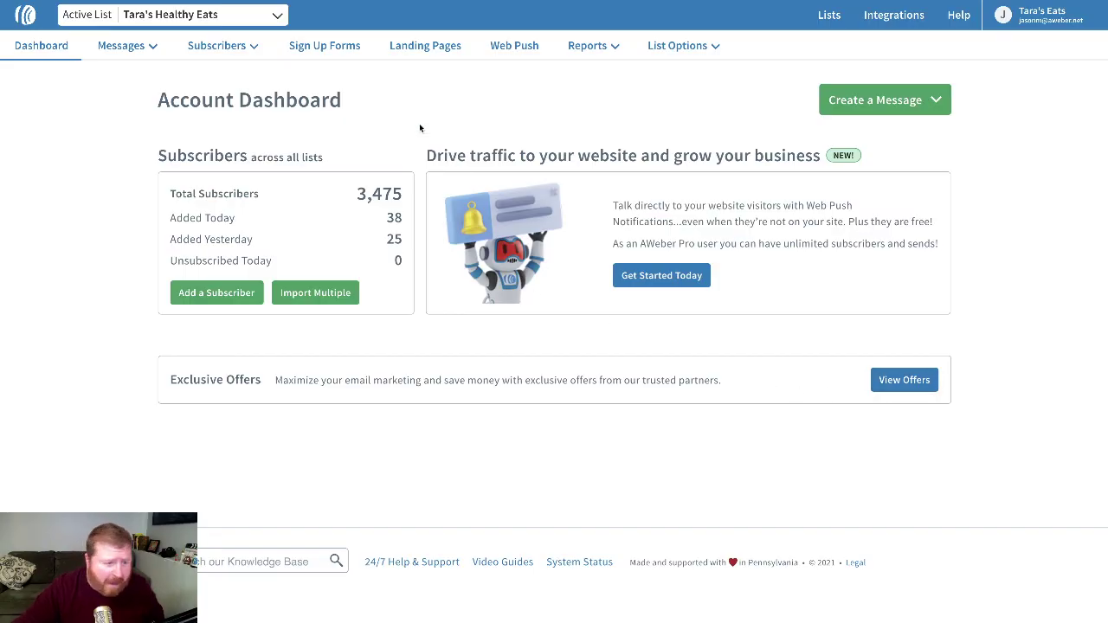
Open Tara's Healthy Landing Page from the Landing Pages list in the editor.
click(441, 48)
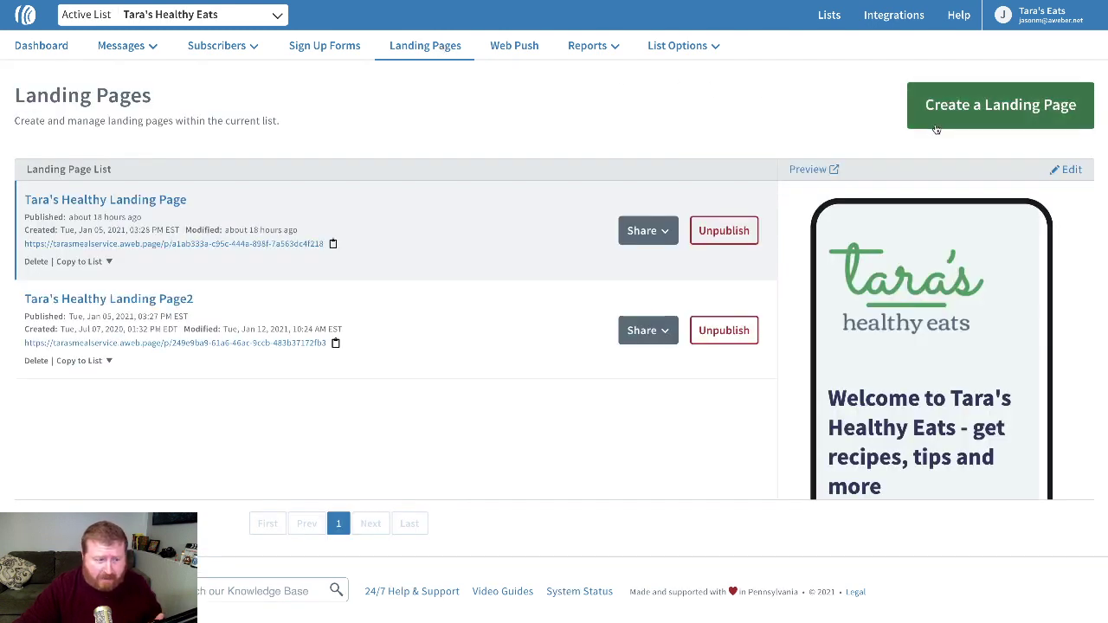
click(171, 202)
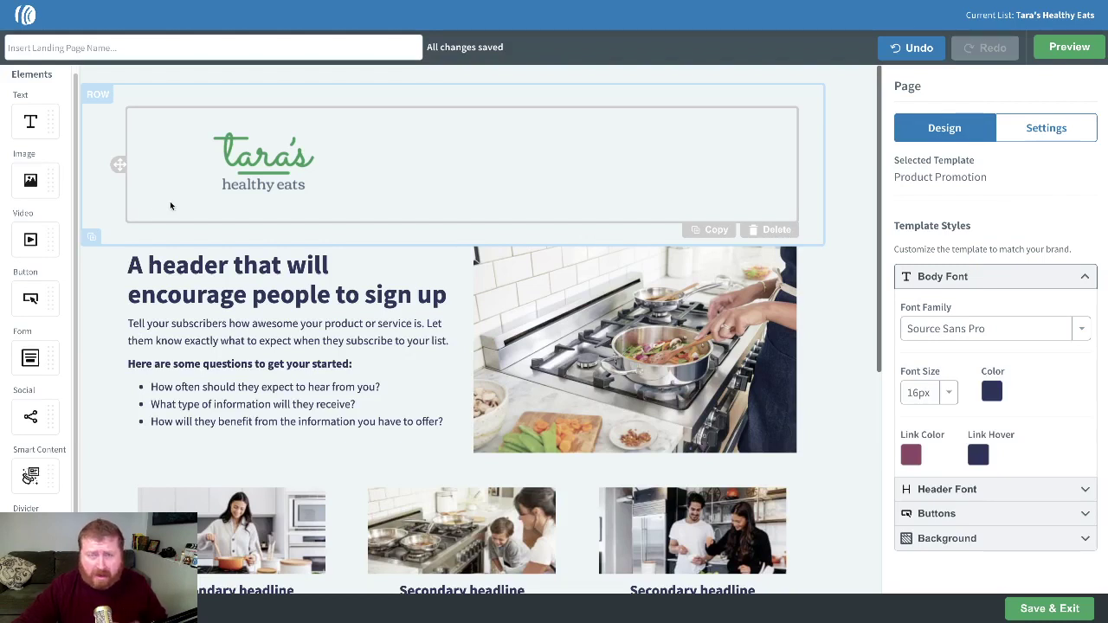
Add an Ecommerce Buy element below the bullet list and go to the Stripe connection page.
scroll(52, 347, down, 3)
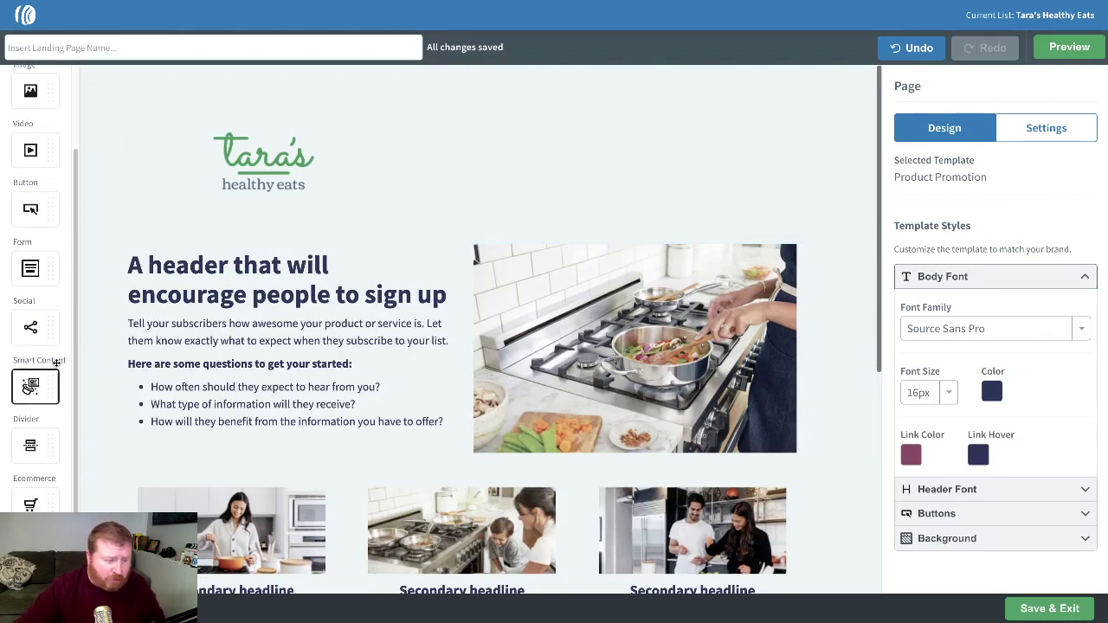
drag(32, 503, 237, 433)
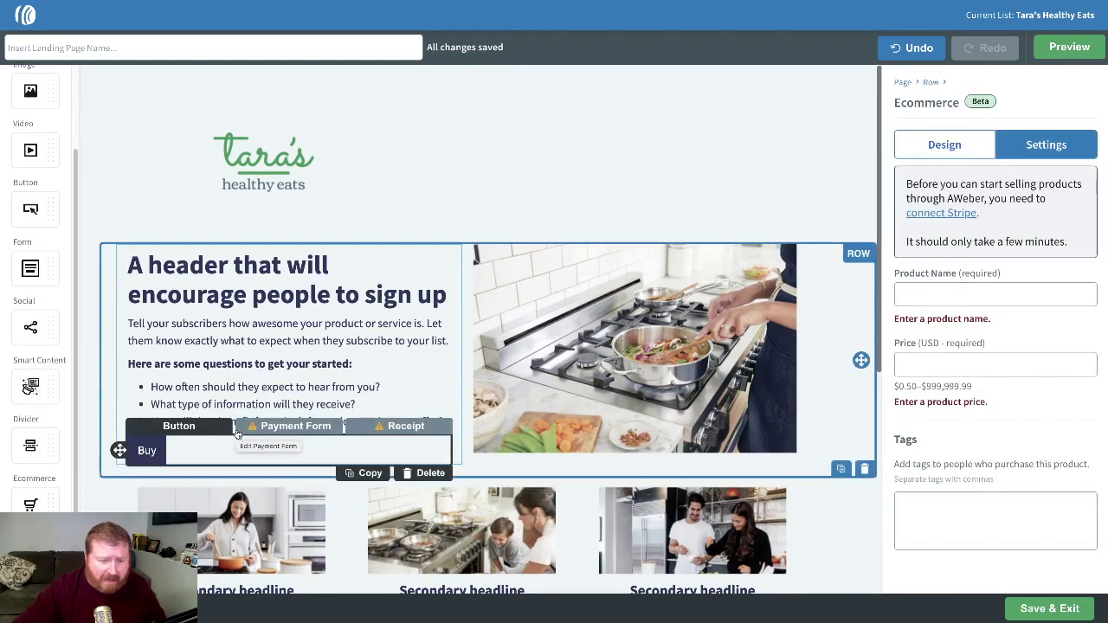
click(960, 214)
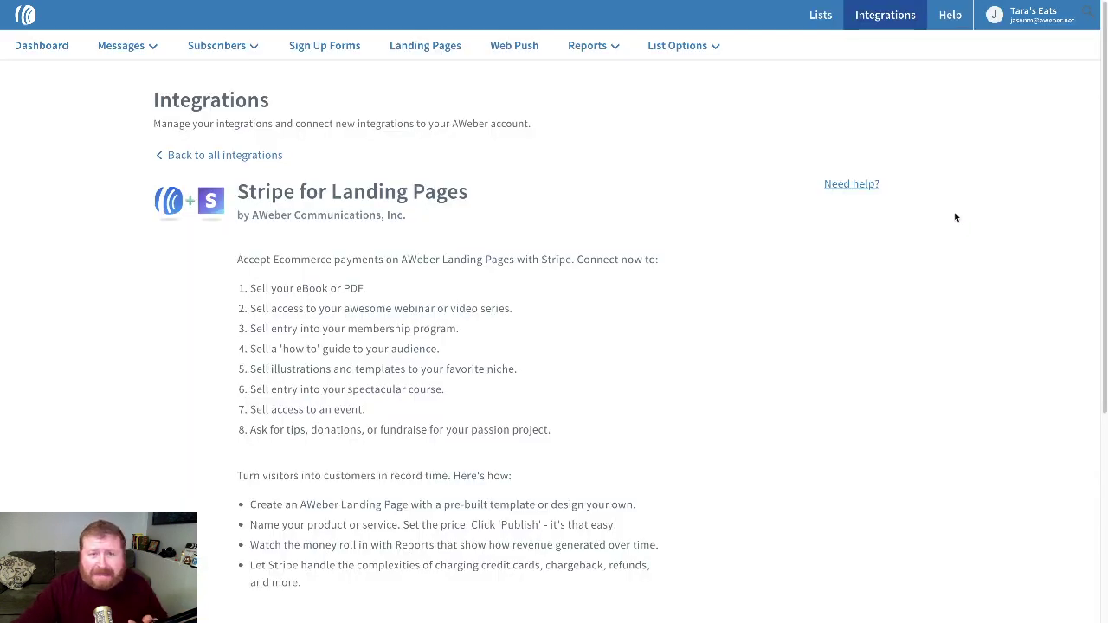
Read the step-by-step Knowledge Base walkthrough for connecting Stripe to AWeber Landing Pages.
scroll(922, 223, down, 3)
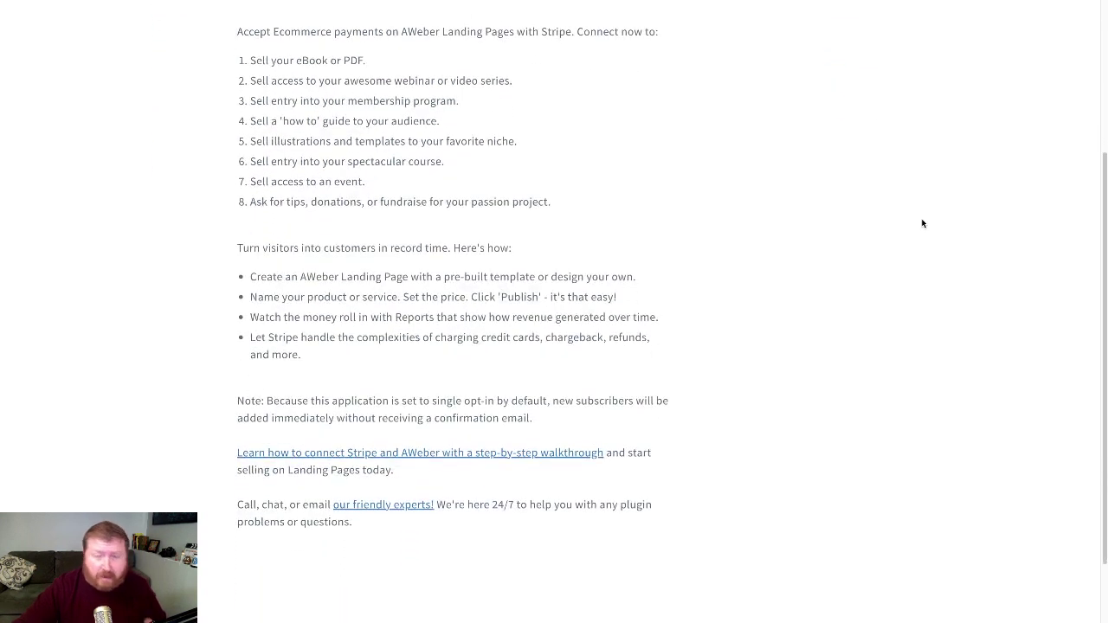
click(310, 453)
scroll(637, 274, down, 6)
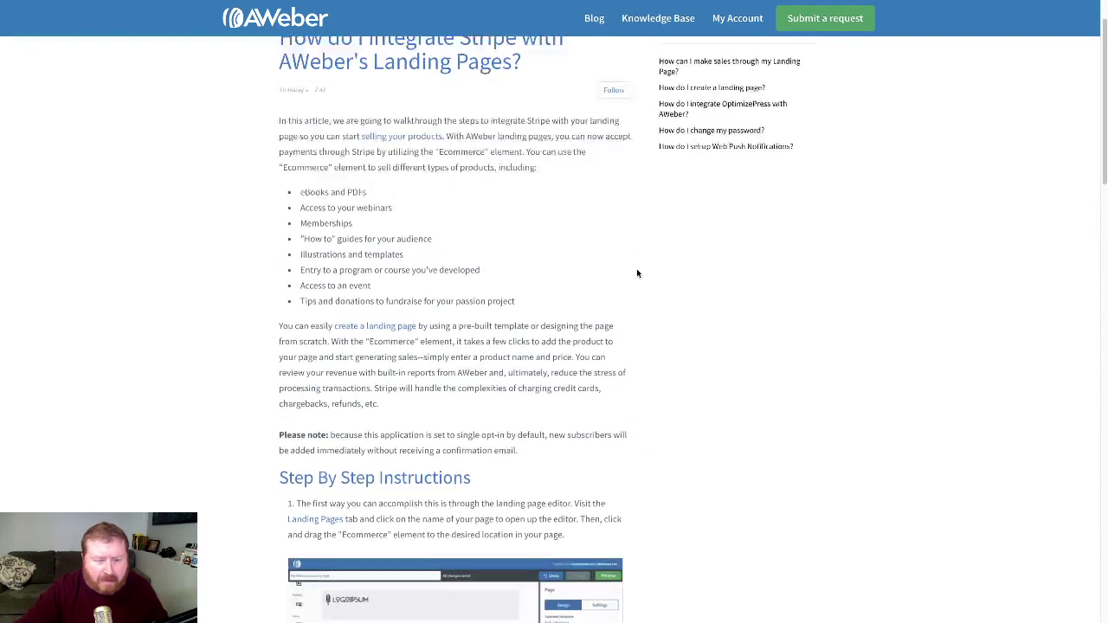
scroll(638, 274, down, 9)
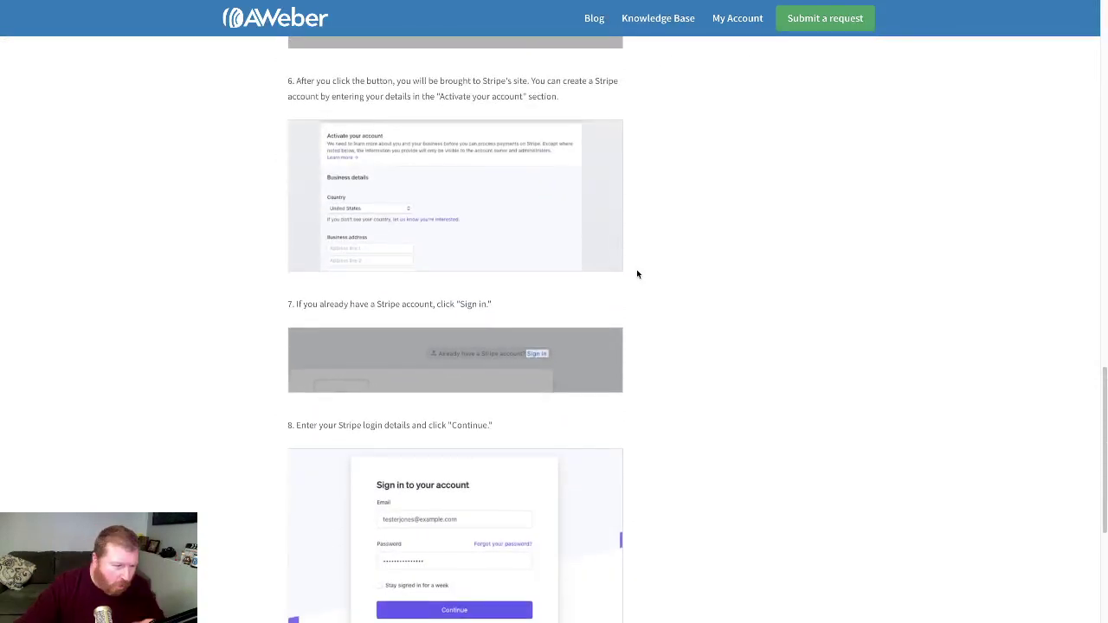
Return to the editor and place an Ecommerce Buy element below the cookbook text block.
key(ctrl+Tab)
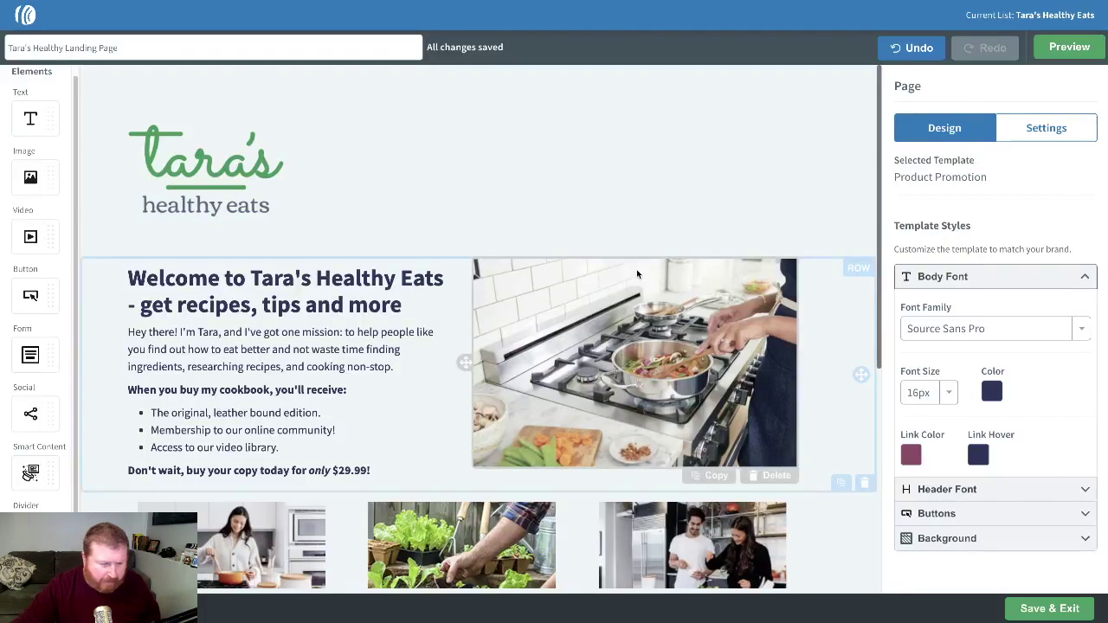
scroll(728, 276, down, 1)
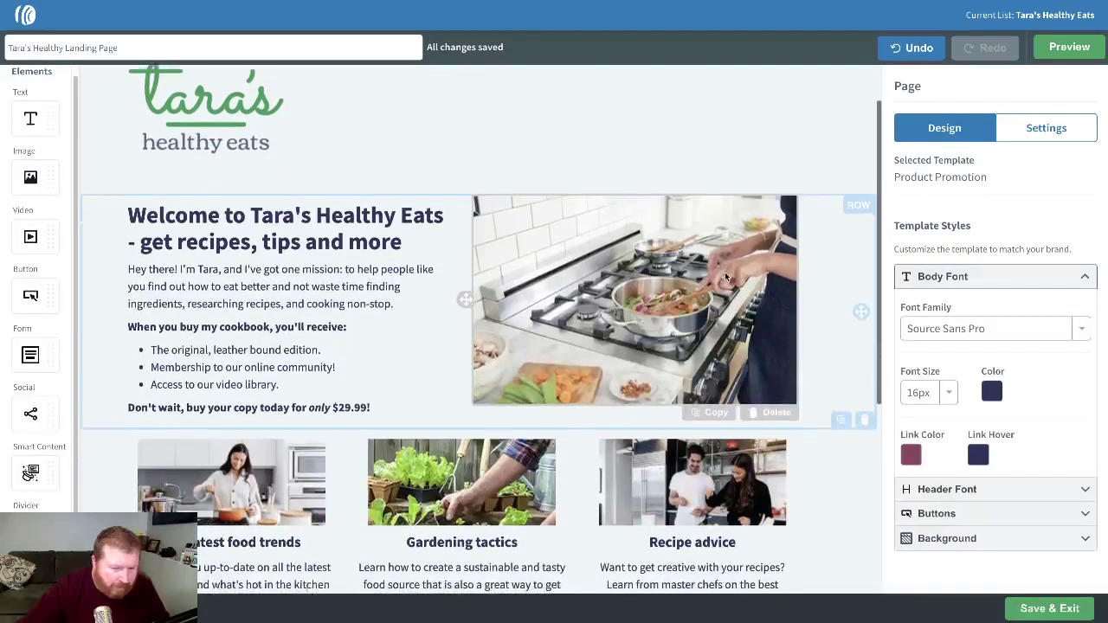
scroll(727, 276, up, 1)
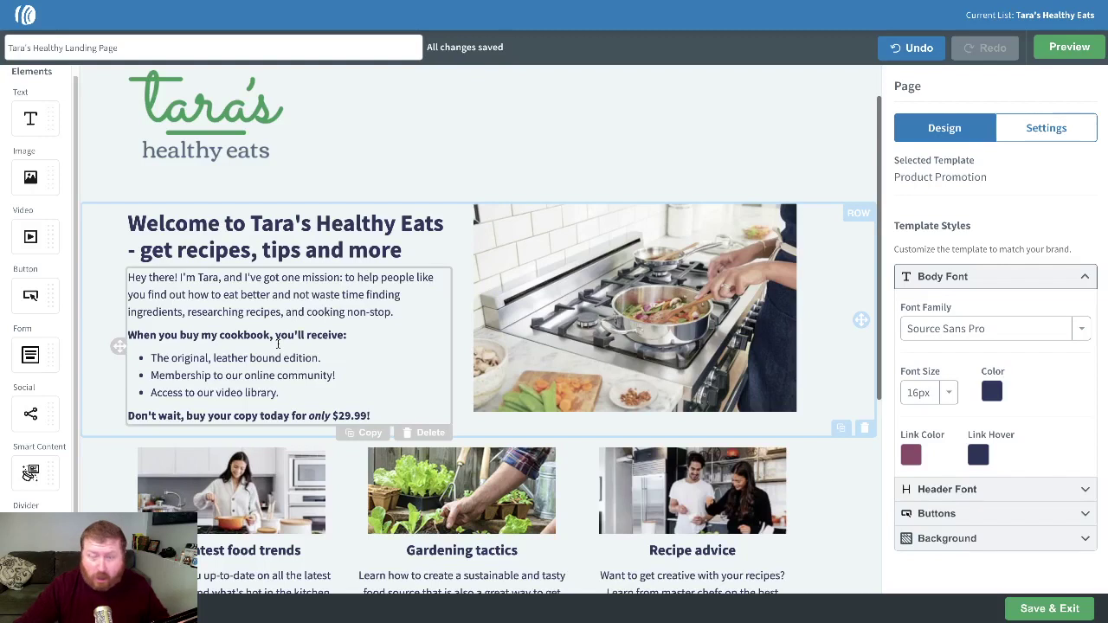
scroll(31, 372, down, 2)
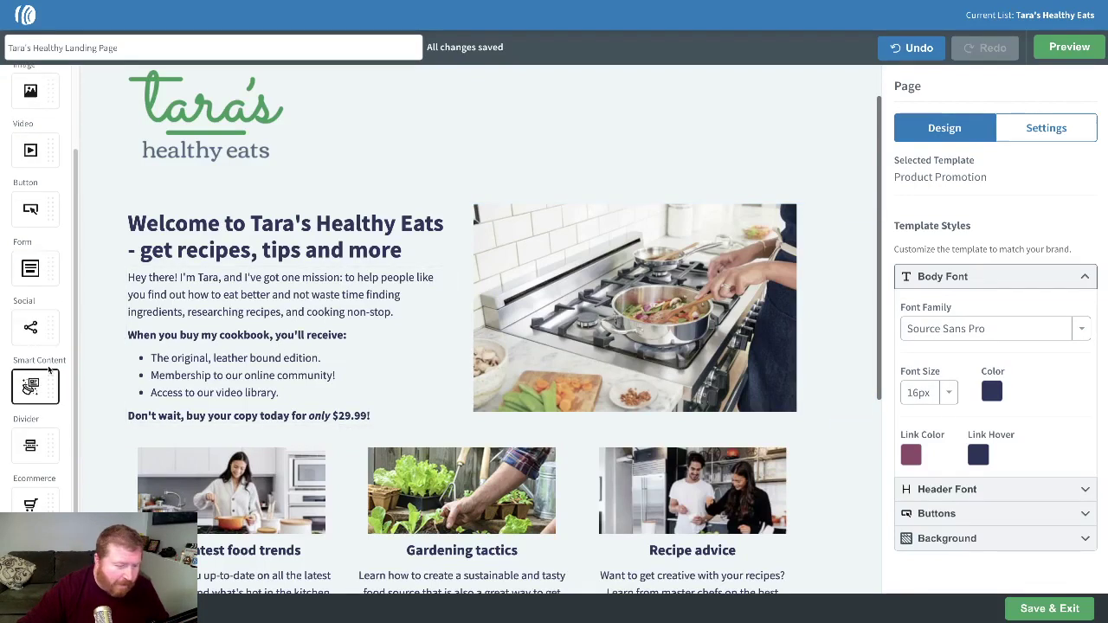
drag(31, 502, 176, 417)
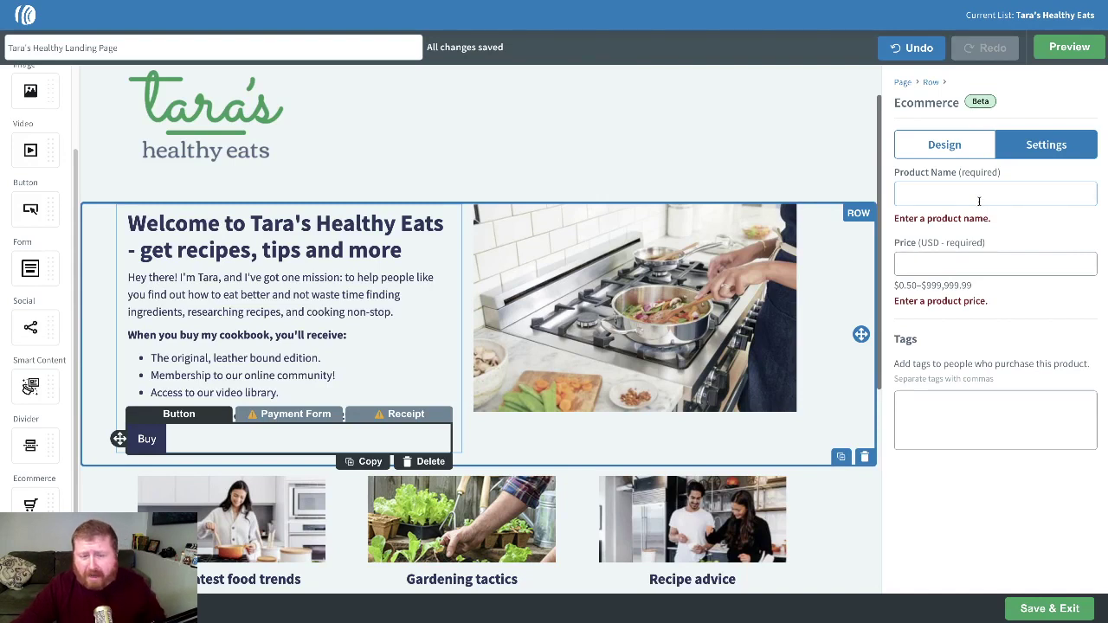
Center the Buy button and give it rounded corners.
click(971, 157)
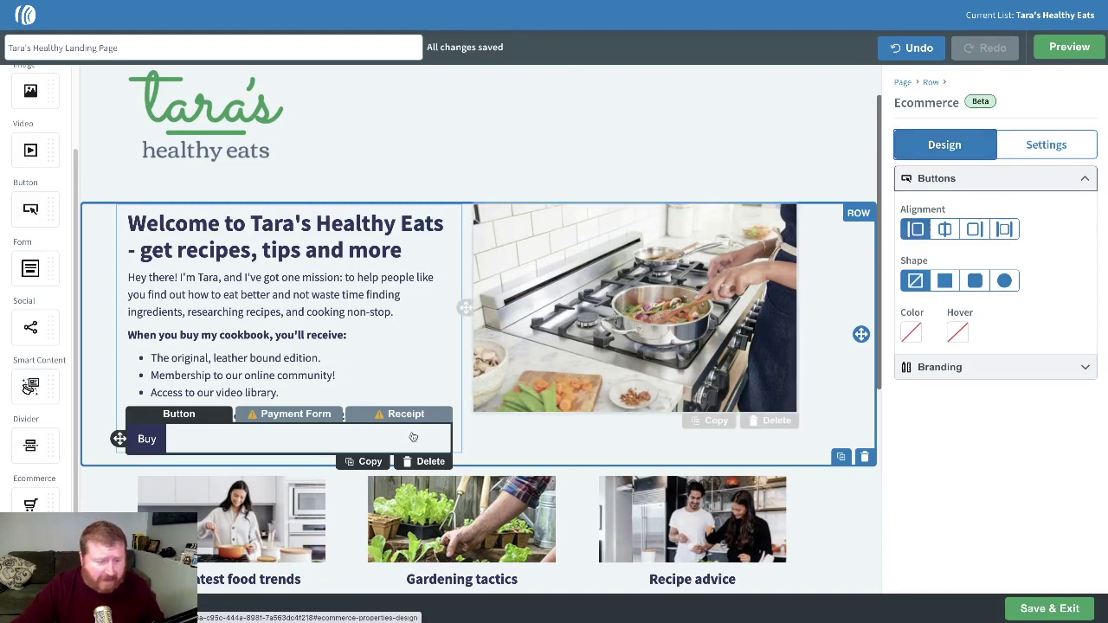
click(950, 231)
click(964, 235)
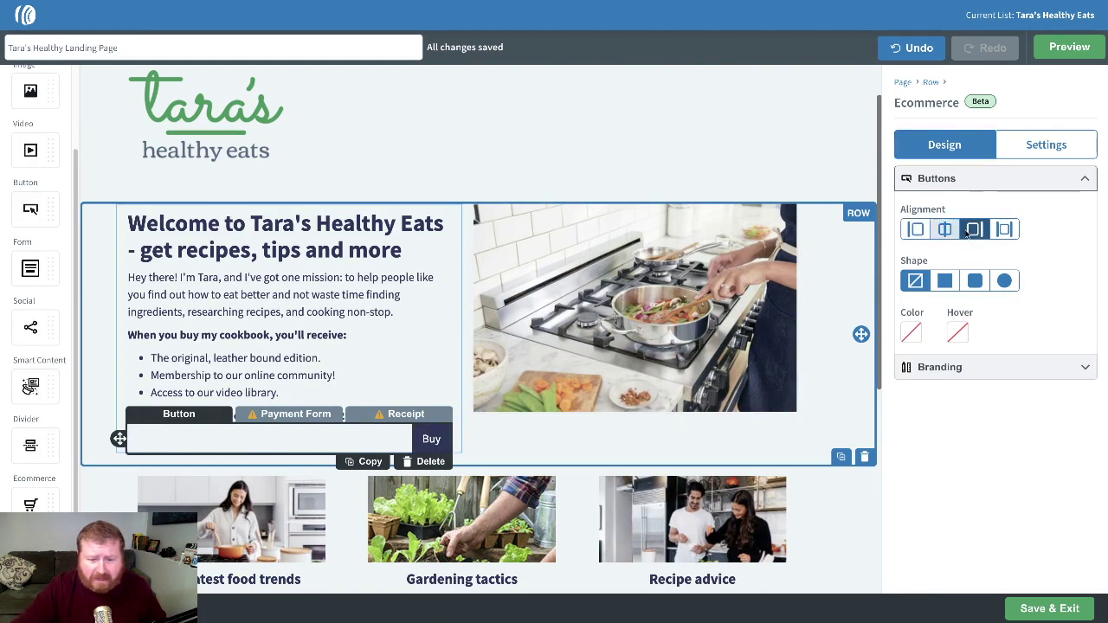
click(947, 231)
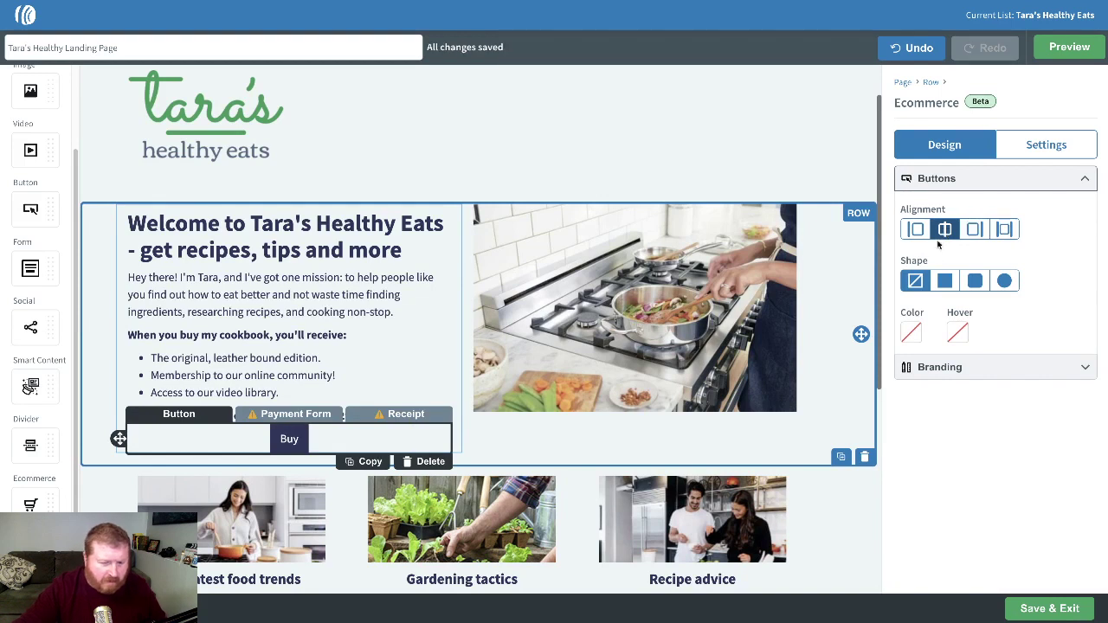
click(942, 284)
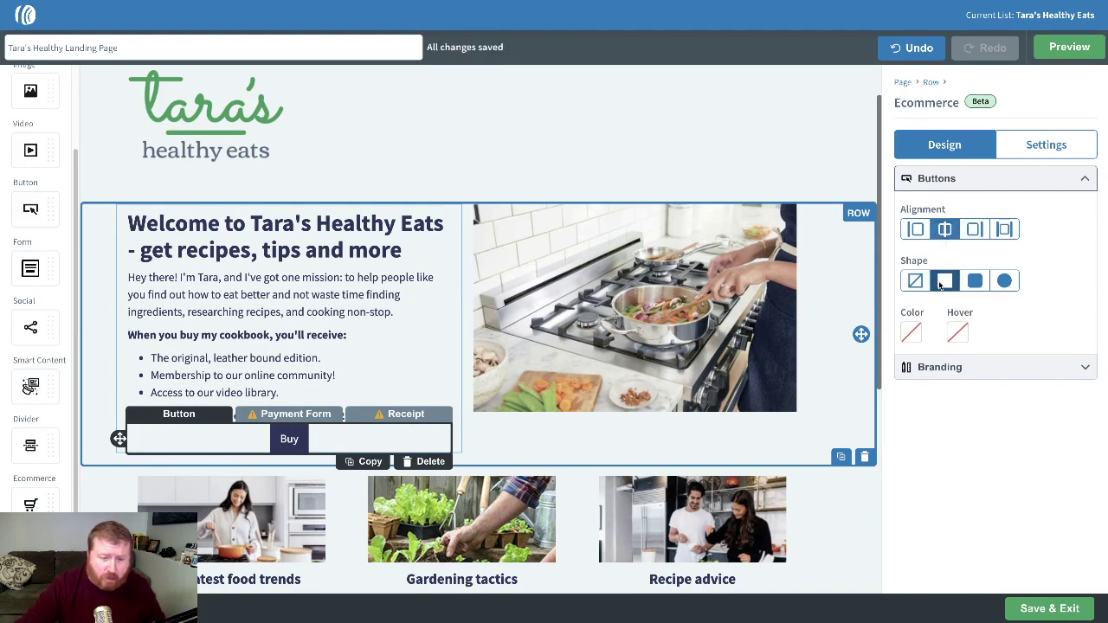
click(971, 284)
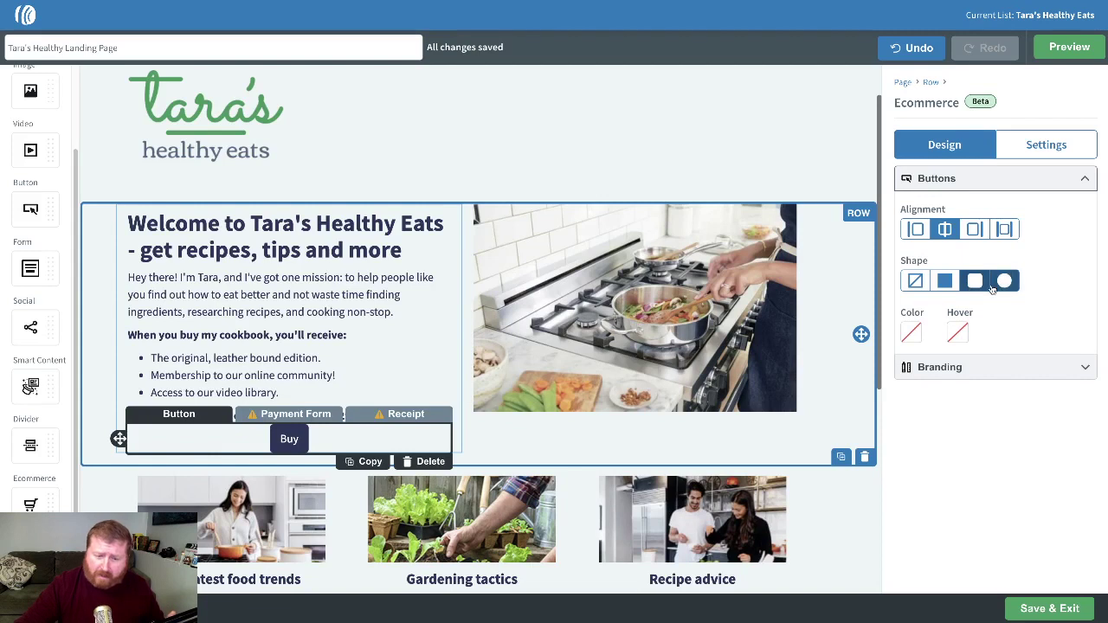
click(996, 286)
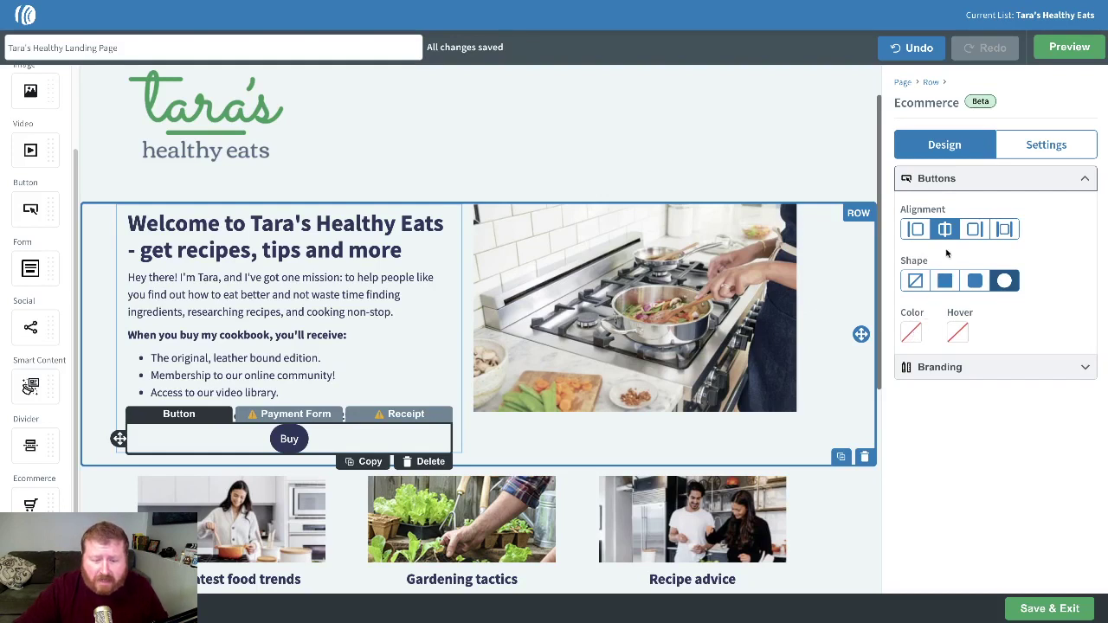
click(969, 282)
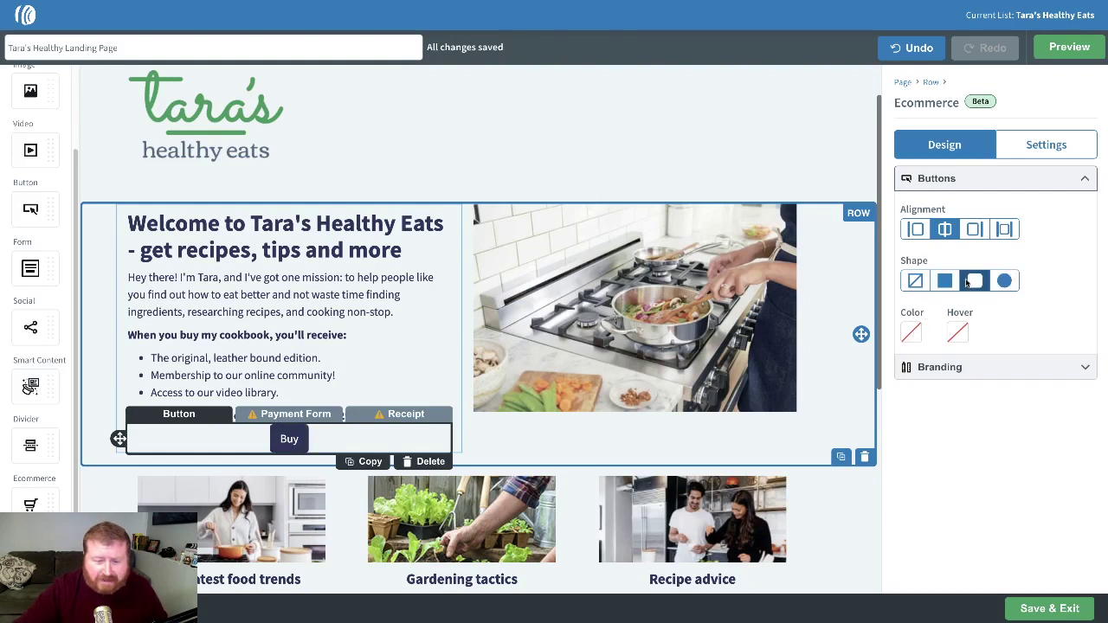
Colour the Buy button green #30A542, with light green #6ADE66 on hover.
click(912, 334)
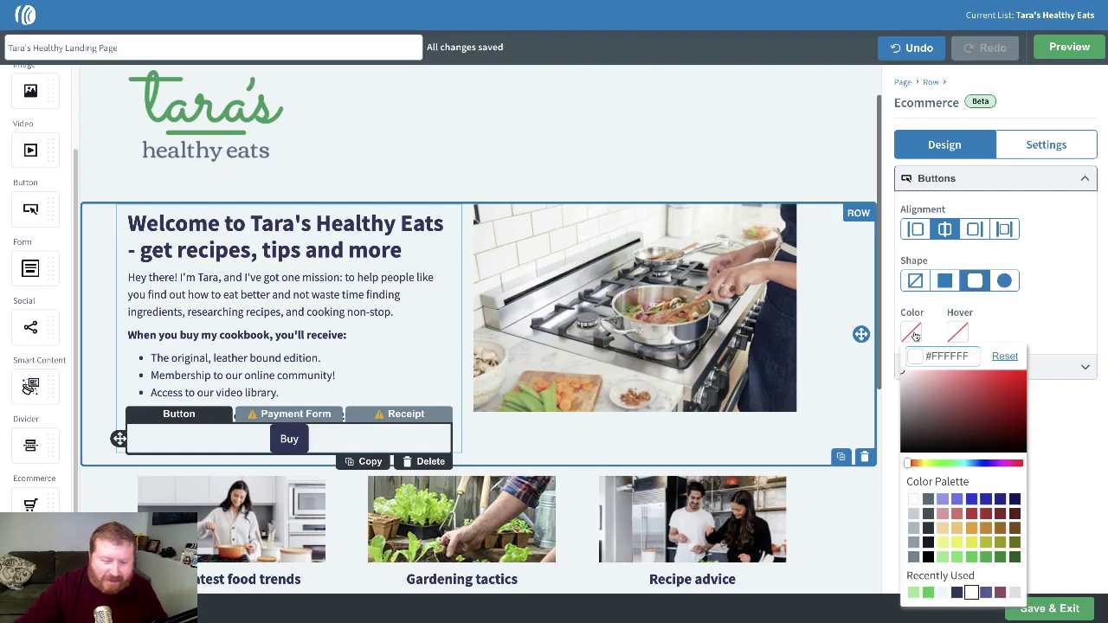
click(986, 558)
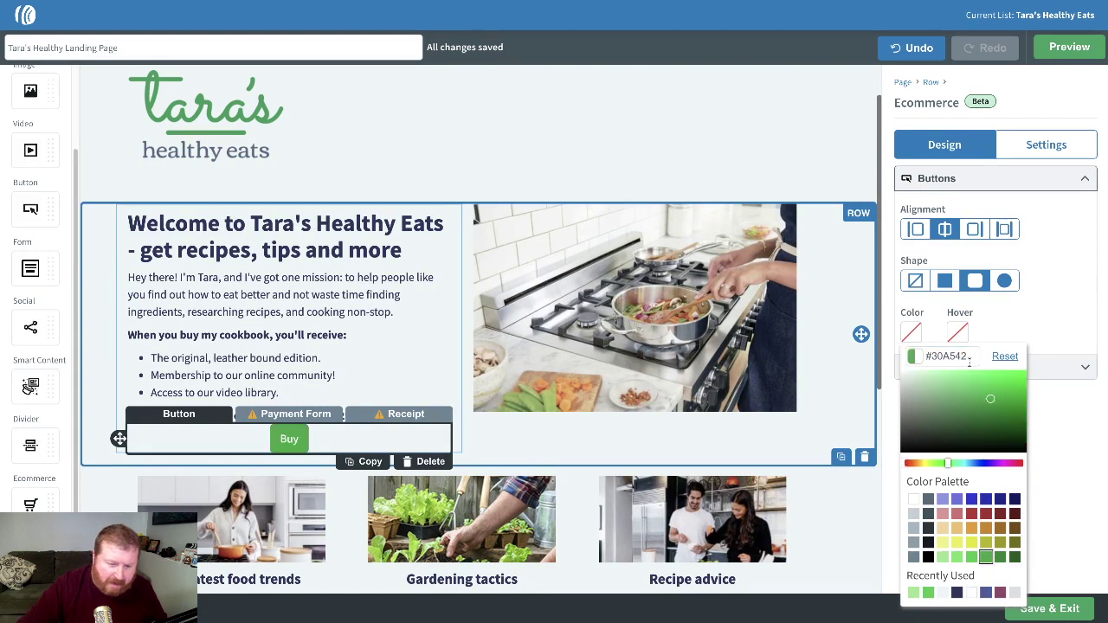
click(958, 333)
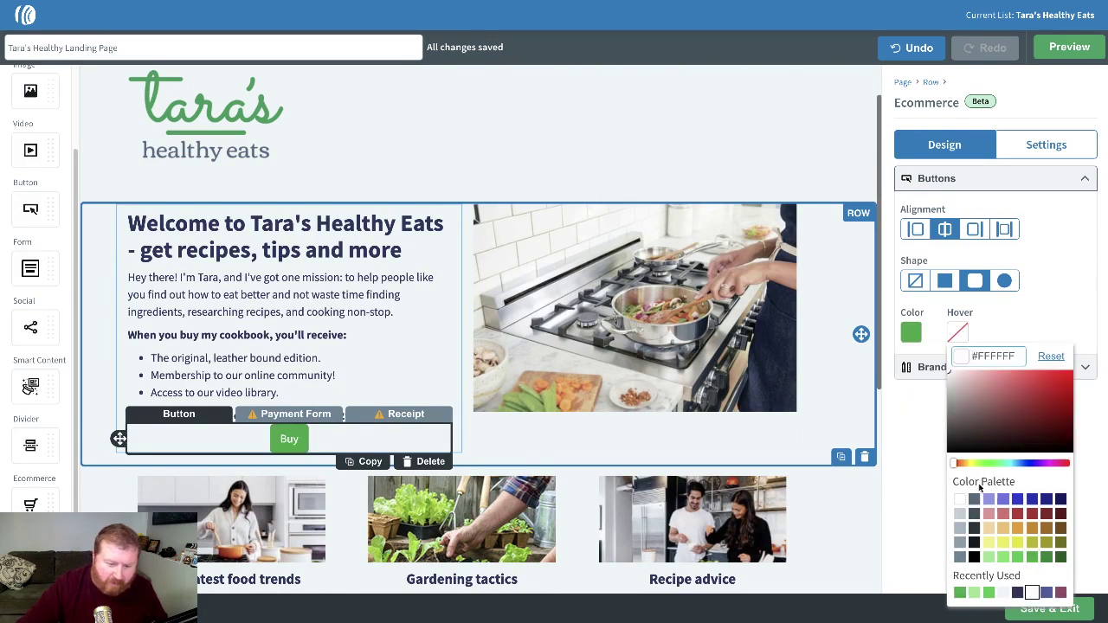
click(1004, 559)
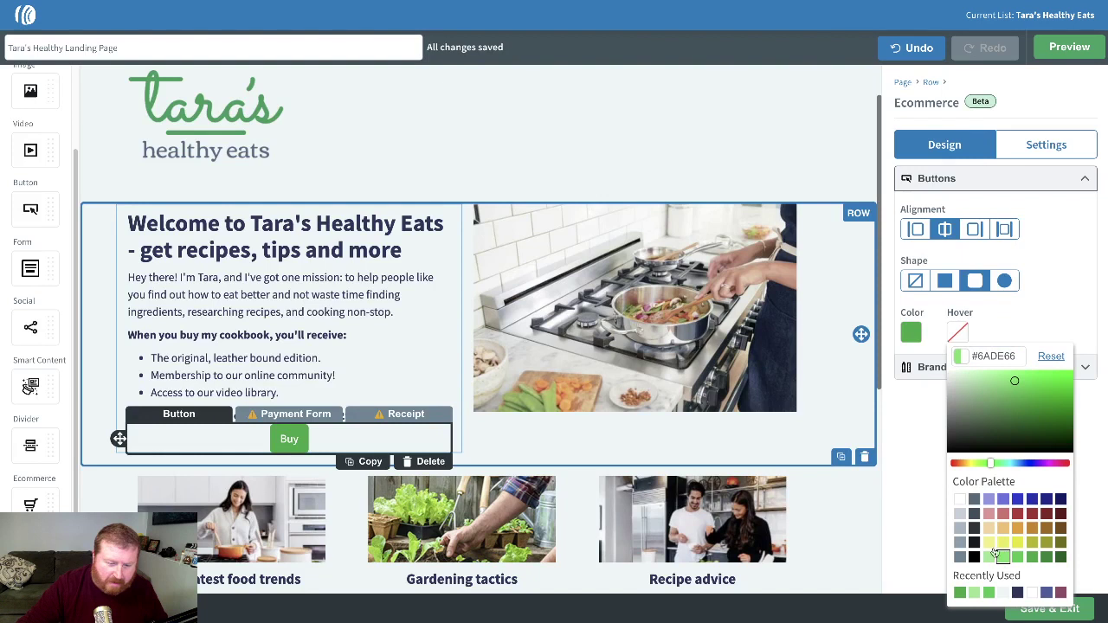
click(912, 419)
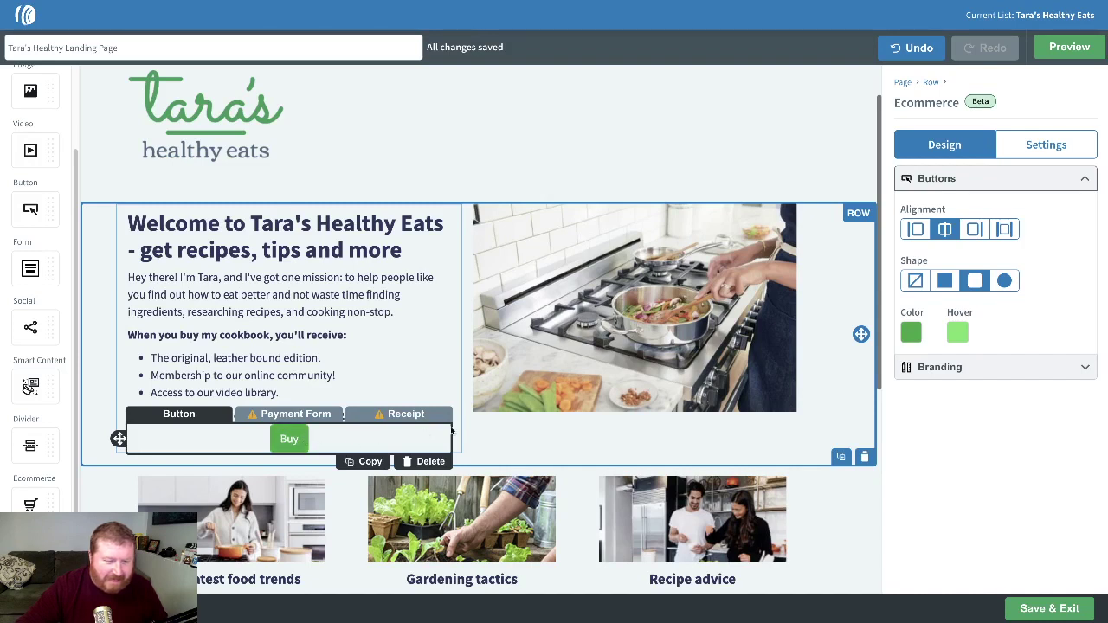
Set the product name to Tara's First Cookbook and the price to 29.99.
click(1044, 149)
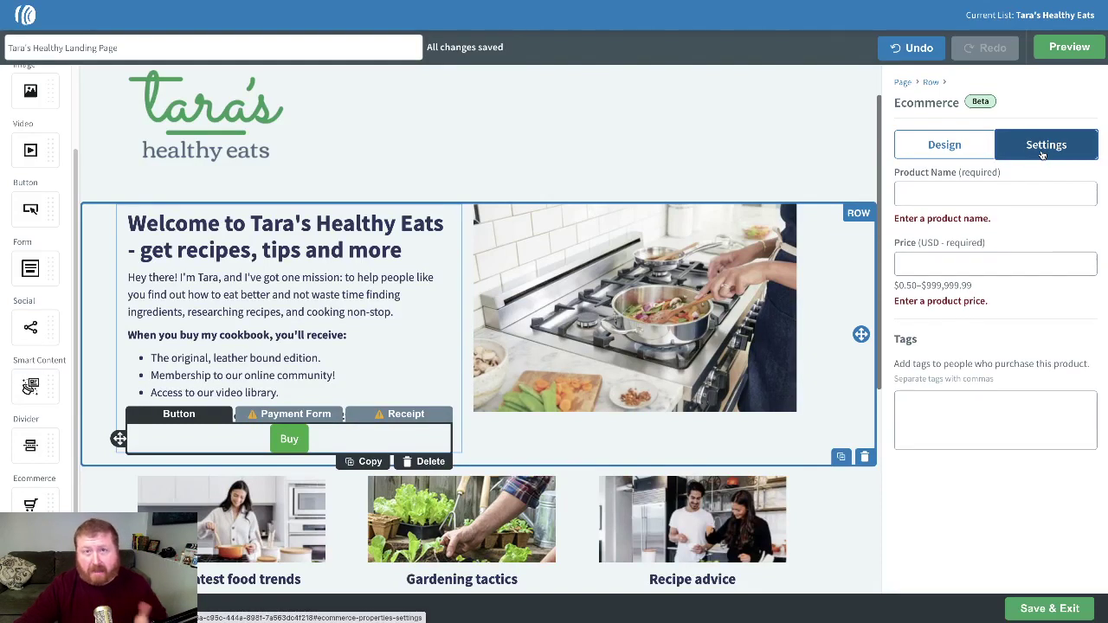
click(1000, 187)
text(Tara's)
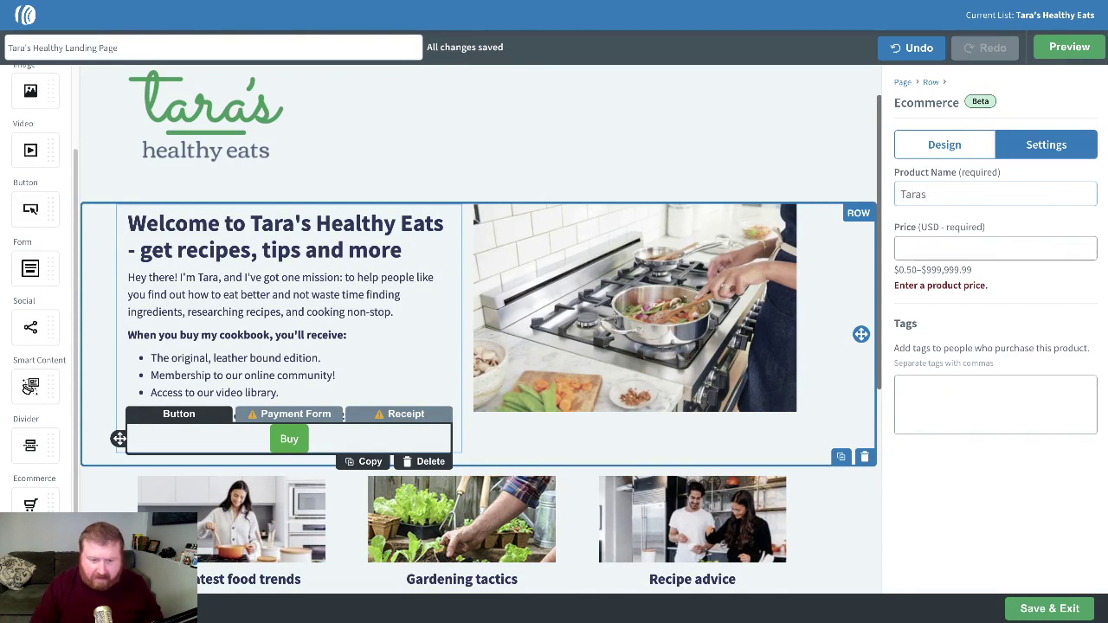
text( First Cook)
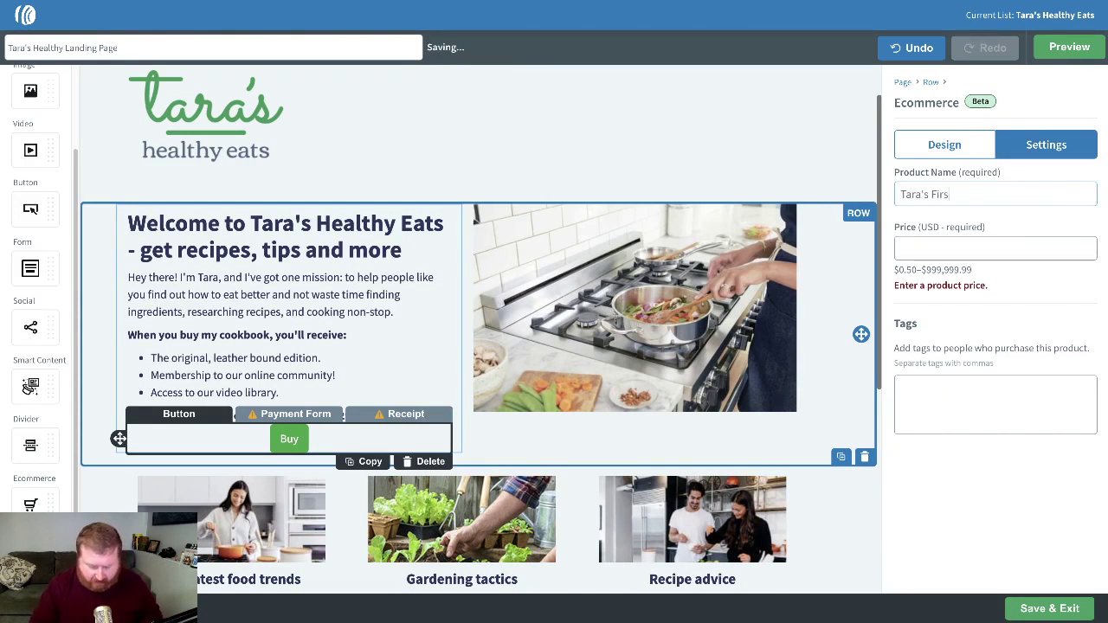
text(book)
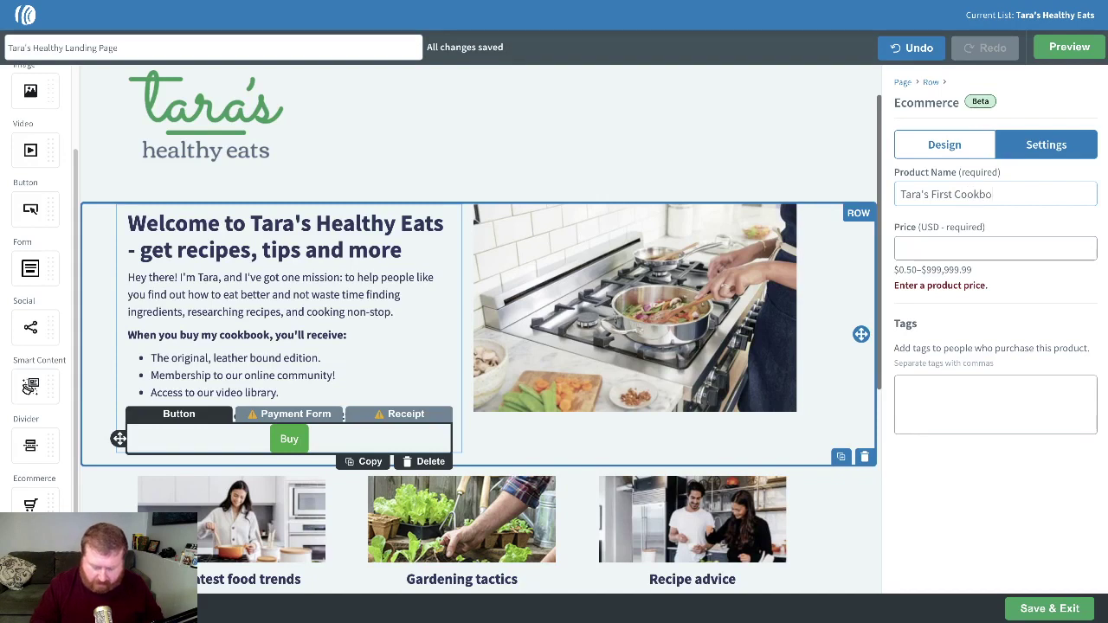
click(1000, 240)
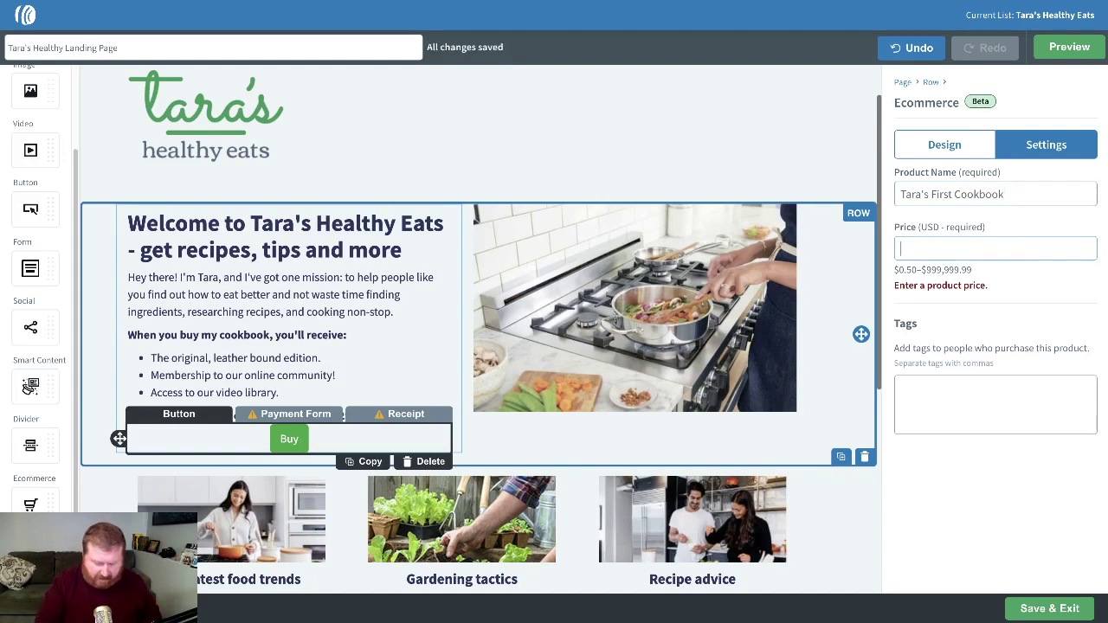
text(29.99)
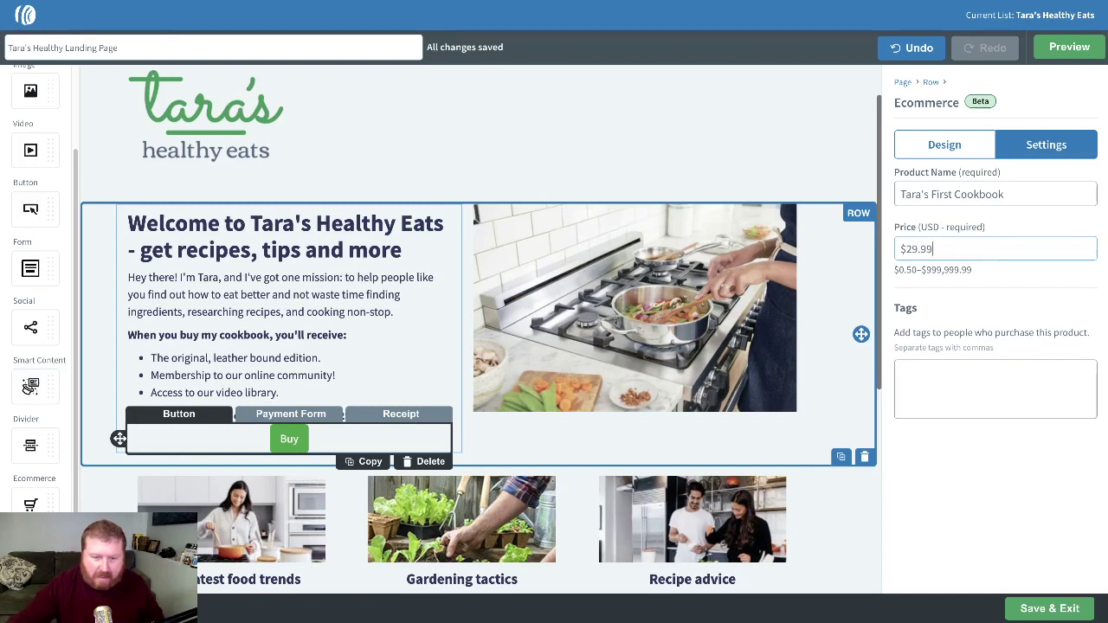
click(964, 379)
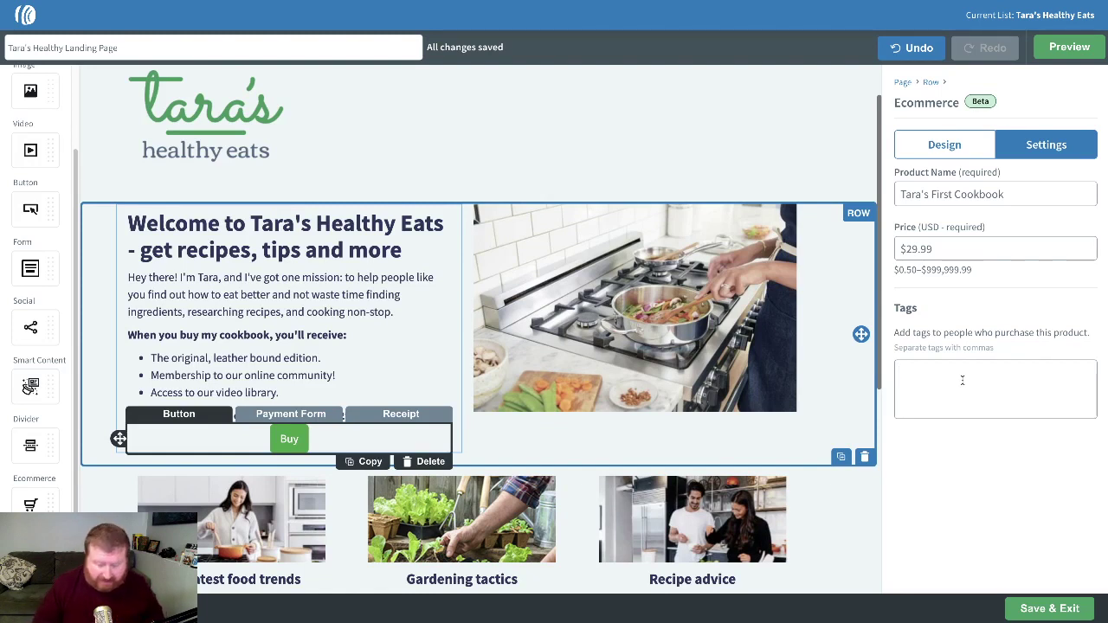
Tag purchasers with 'taras cookbook' and preview the $29.99 payment form.
text(tar)
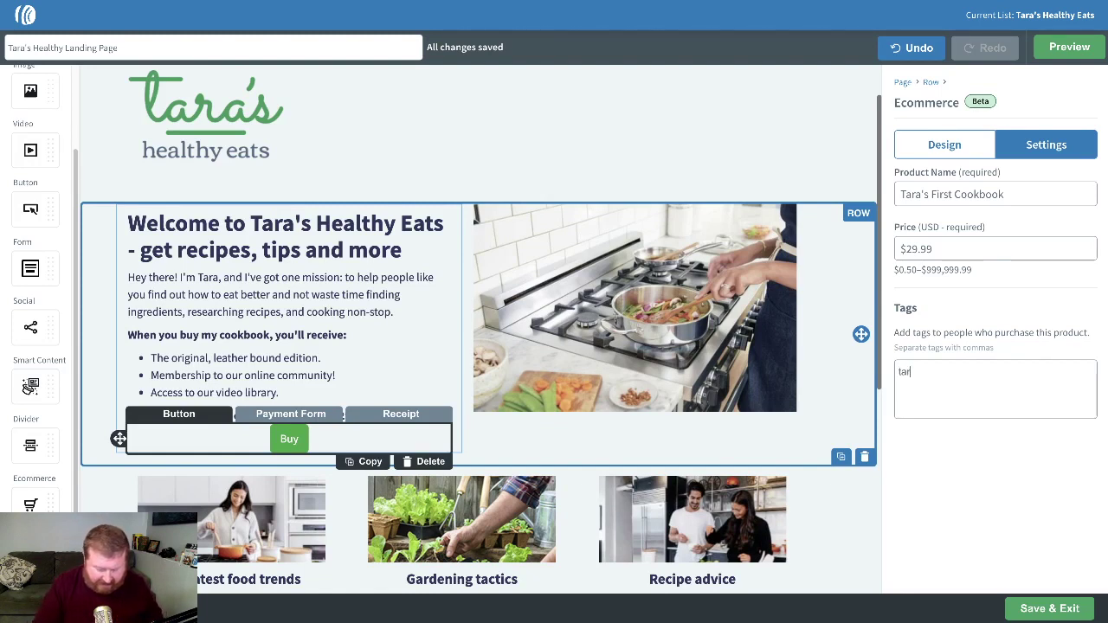
text(as cookbook)
key(Return)
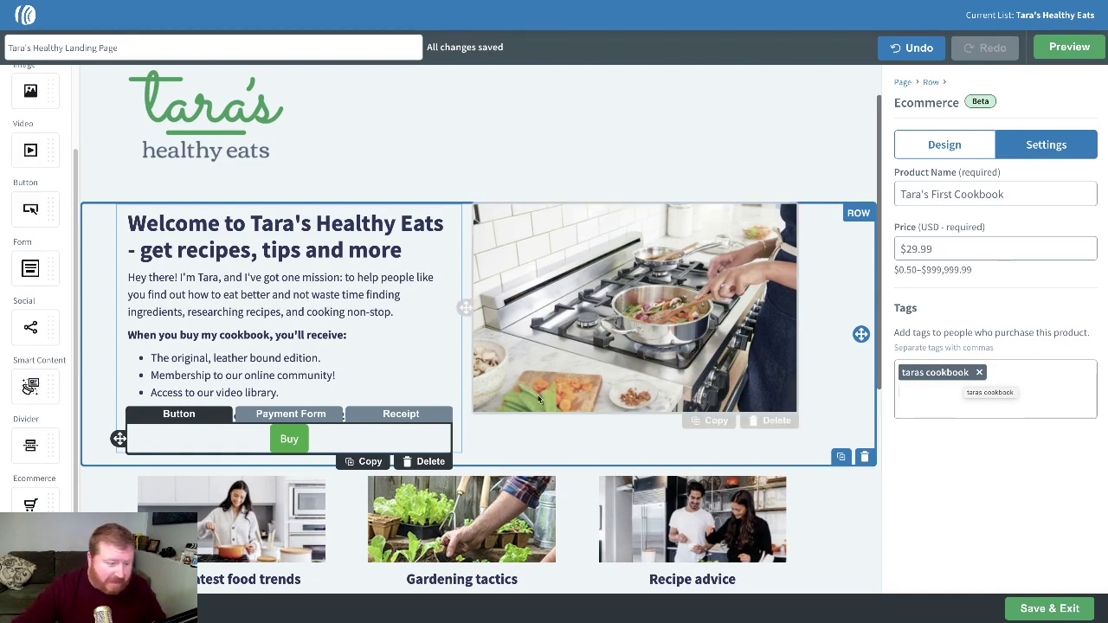
click(265, 415)
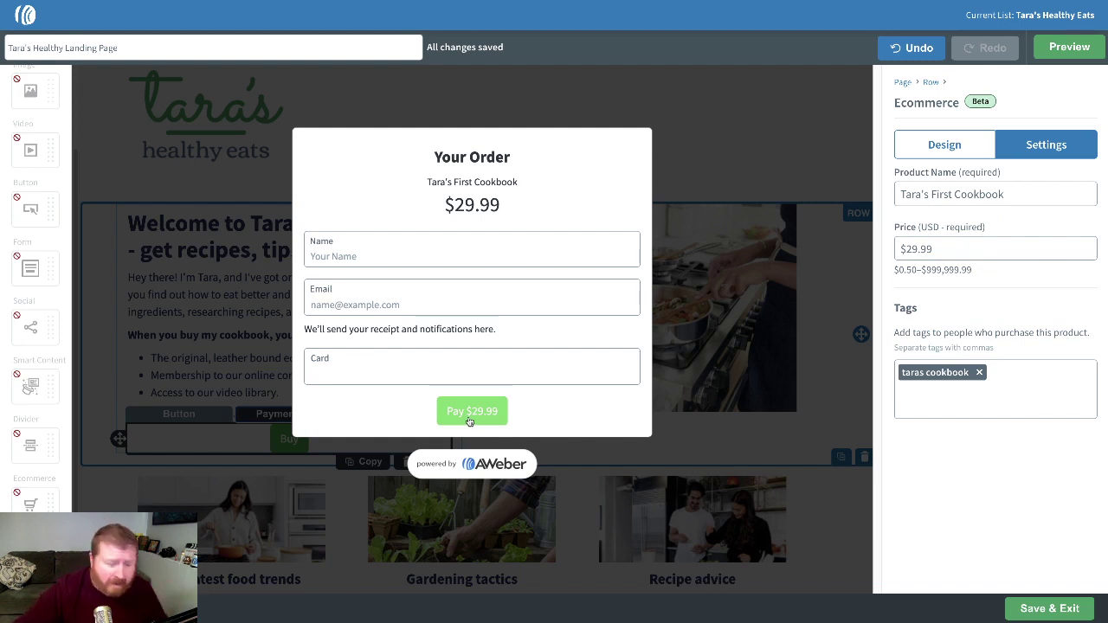
Add the receipt note 'Look out for your new cookbook to arrive shortly in your inbox!'.
click(276, 394)
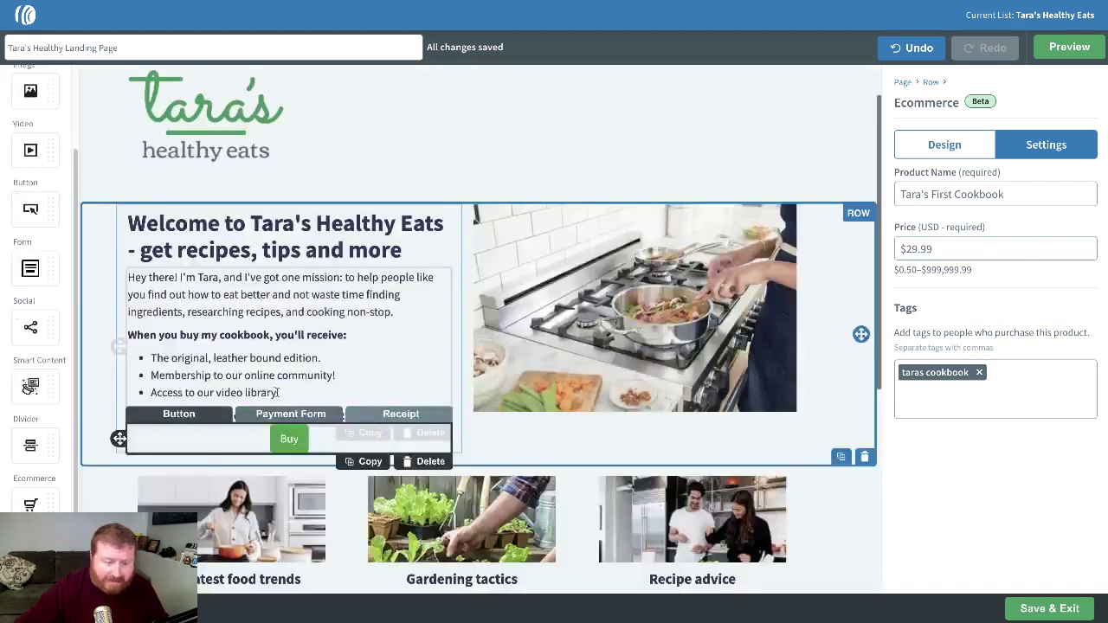
click(401, 414)
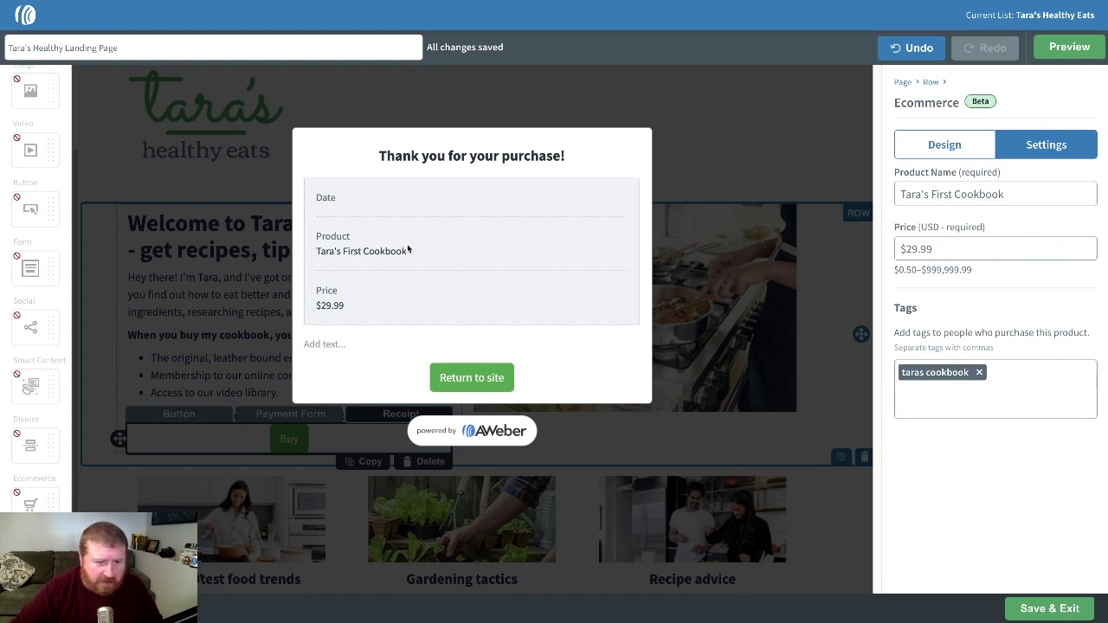
click(337, 344)
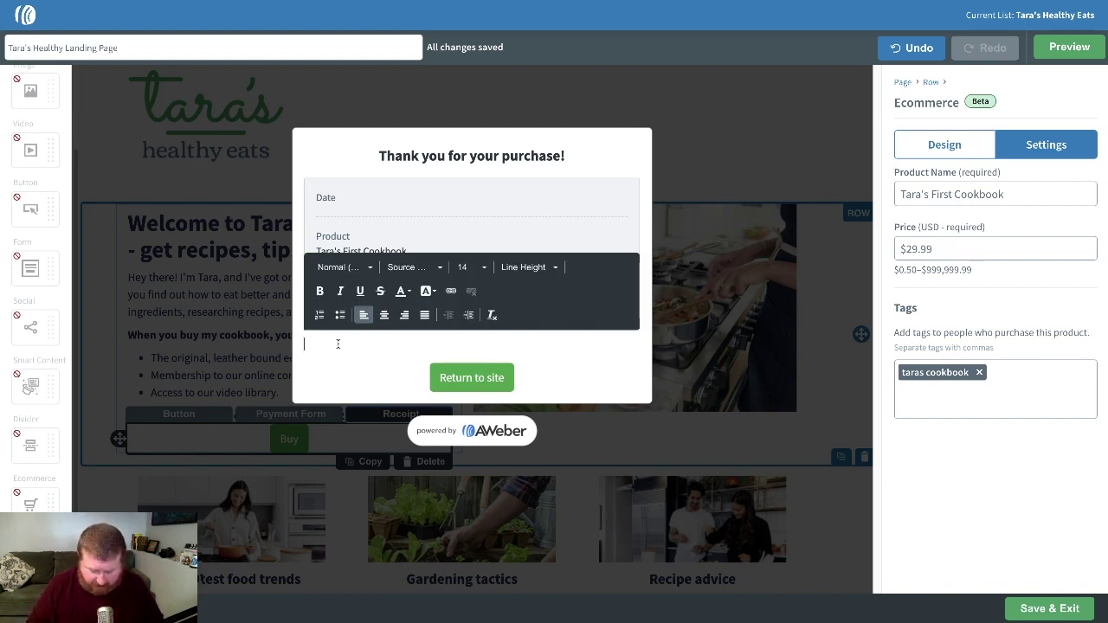
text(Look out f)
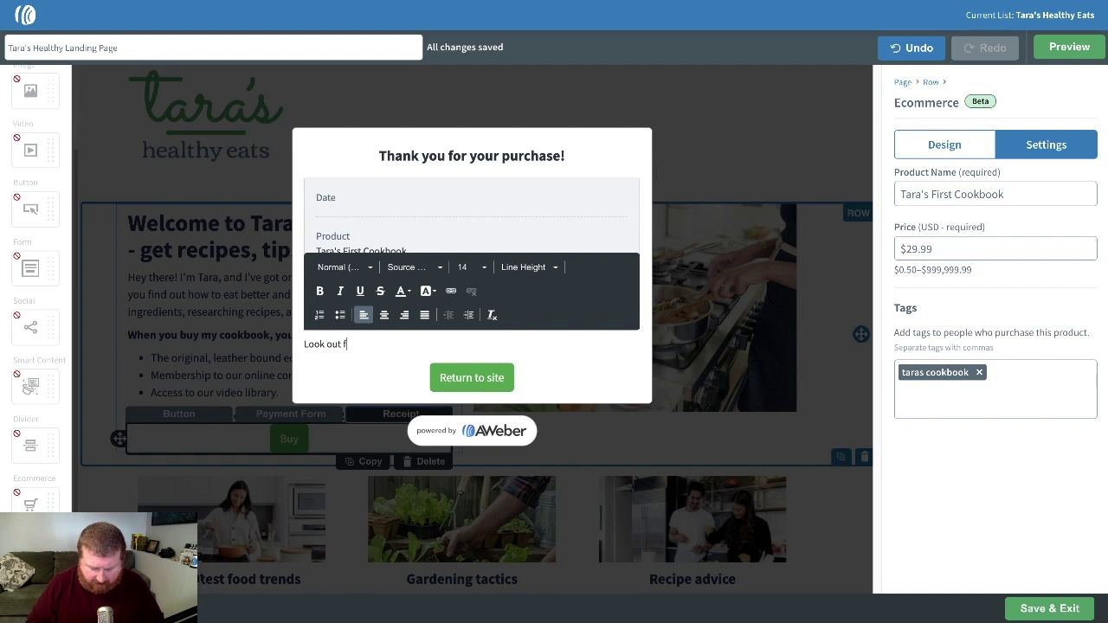
text(or your new co)
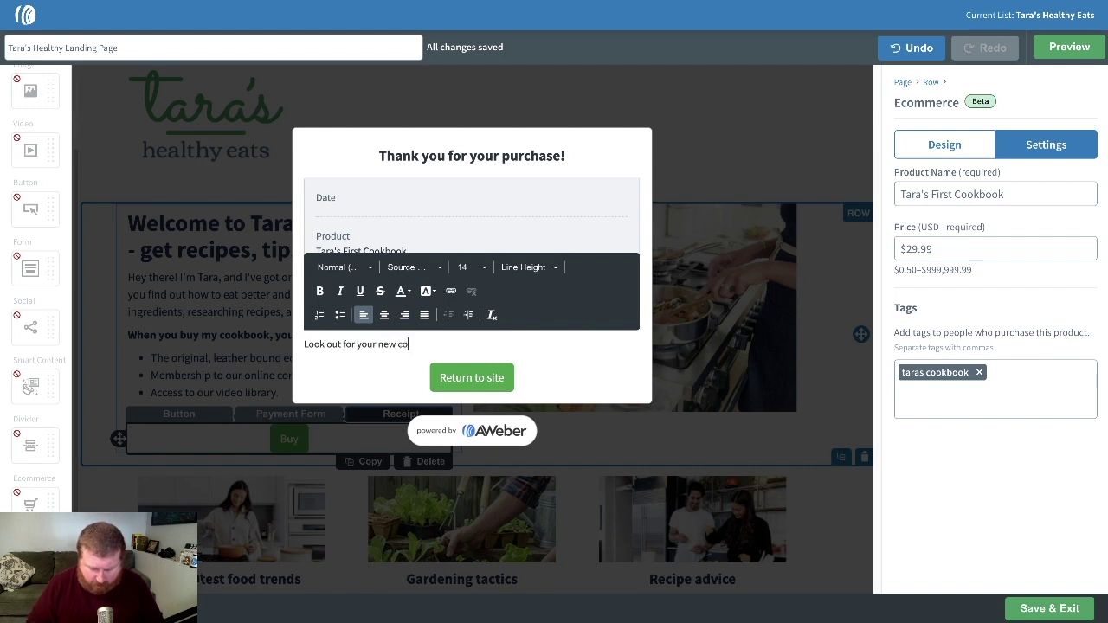
text(okbook )
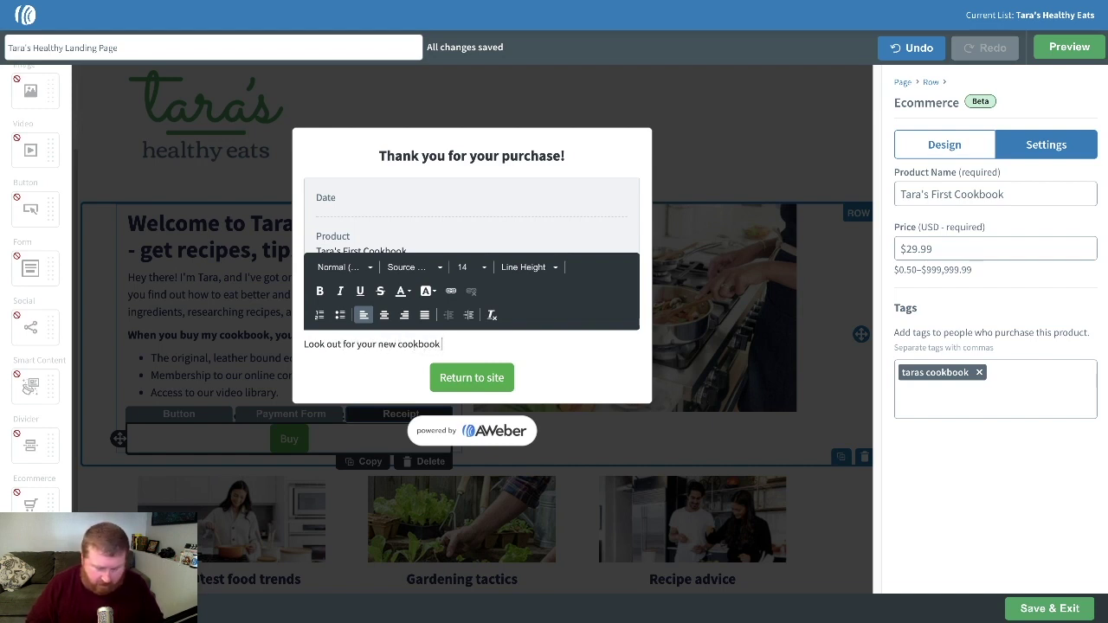
text(to arrive sho)
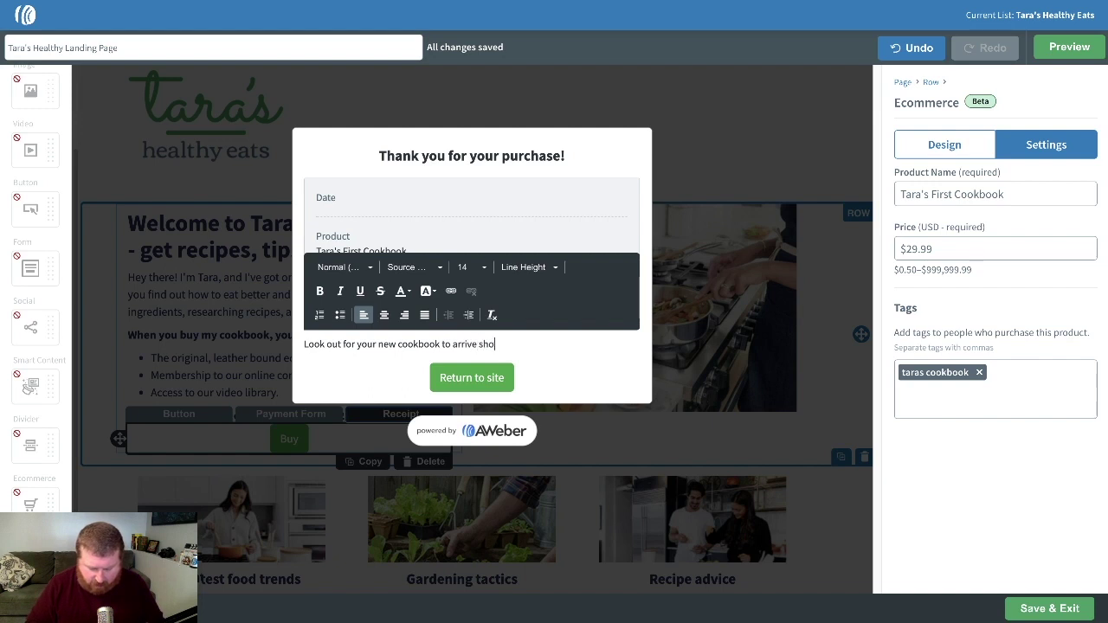
text(rtly in your in)
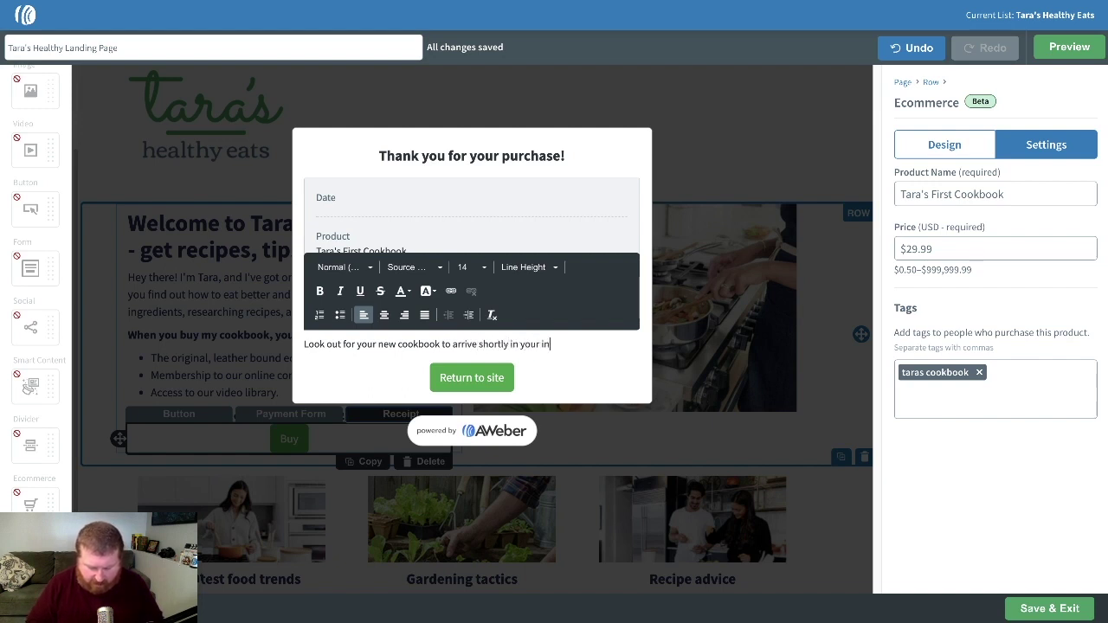
text(box!)
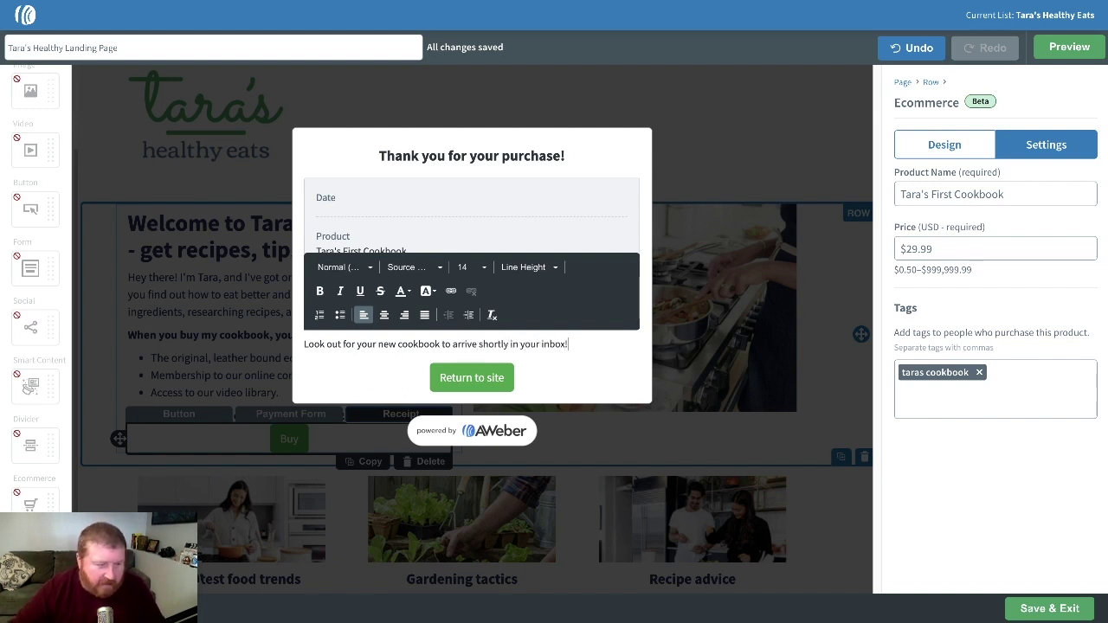